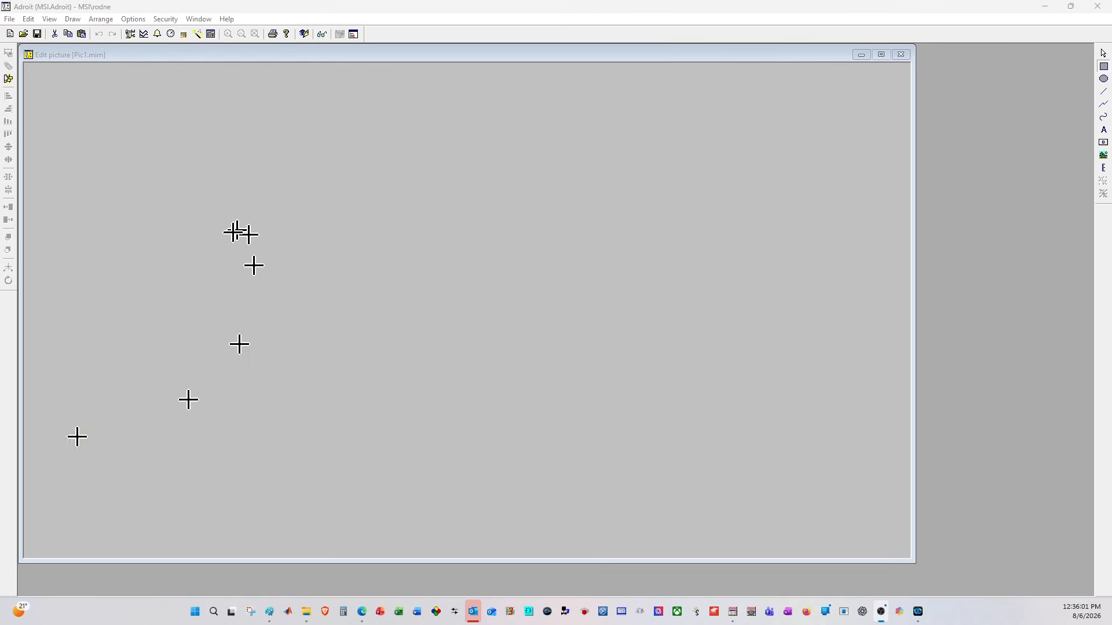
- Draw a roughly square rectangle in the canvas's upper-left area and a wider rectangle of similar height beside it
drag(103, 108, 248, 247)
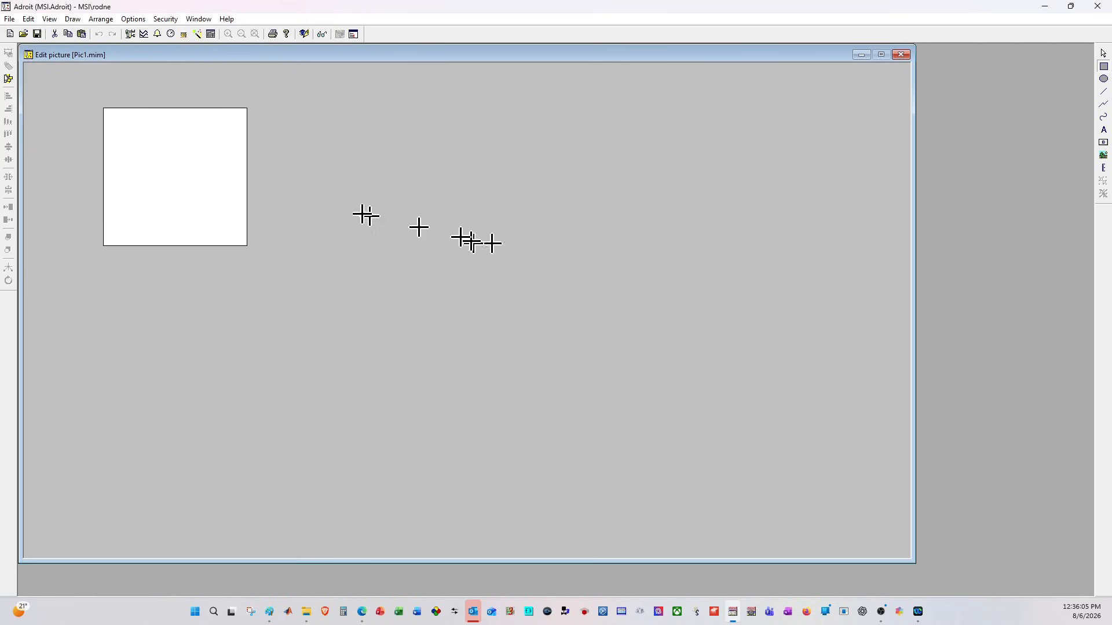
drag(307, 108, 620, 251)
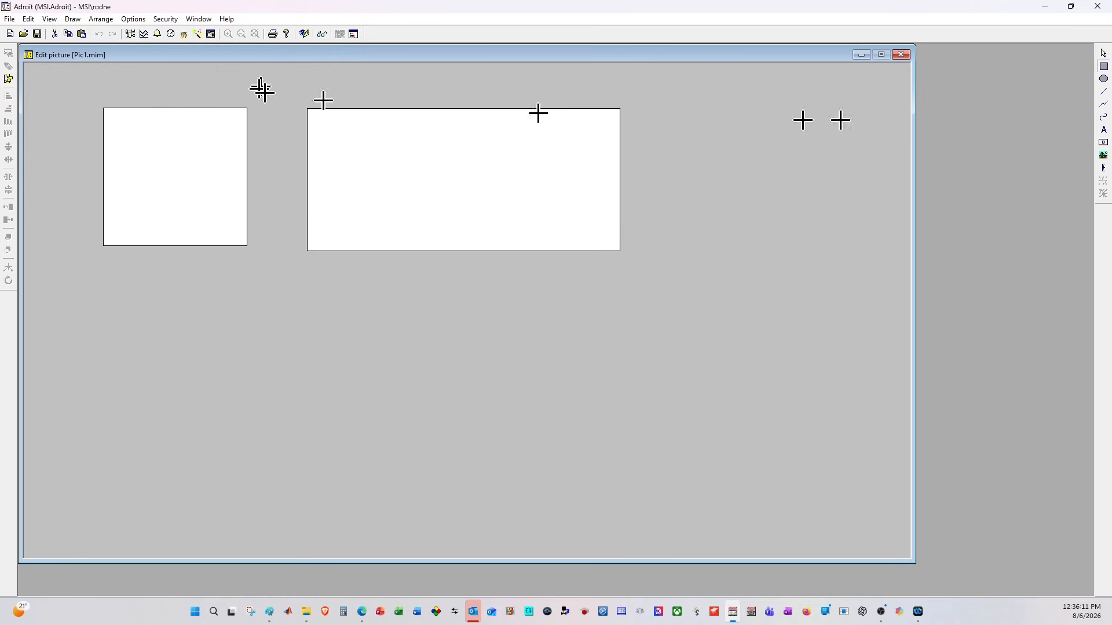
click(1104, 53)
- Give the wide rectangle a magenta background color and a red line color
click(407, 206)
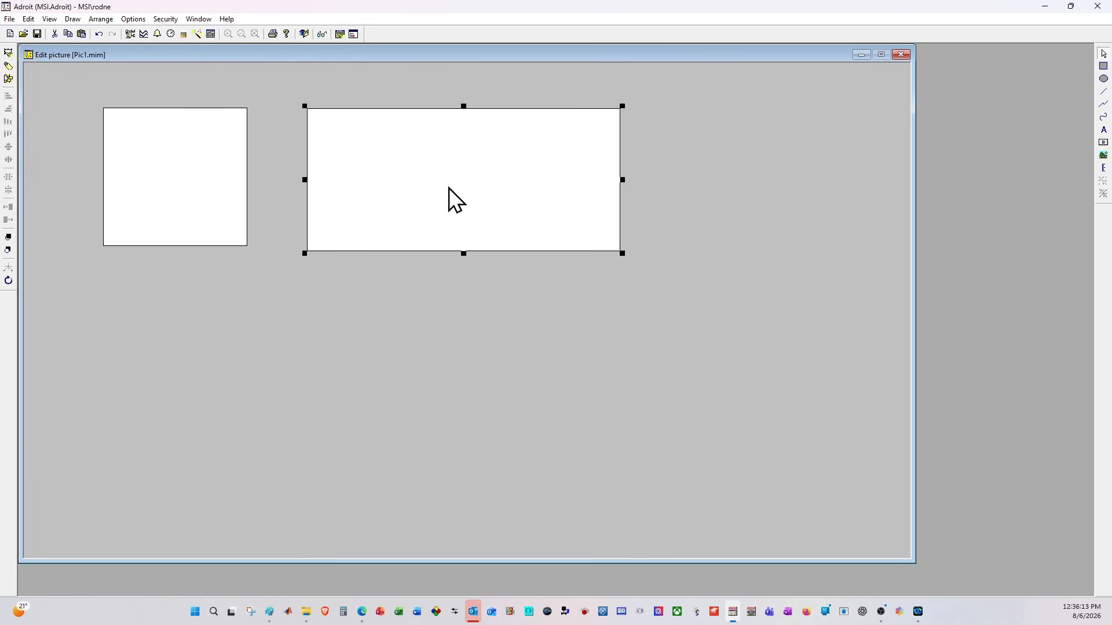
double_click(449, 188)
click(174, 92)
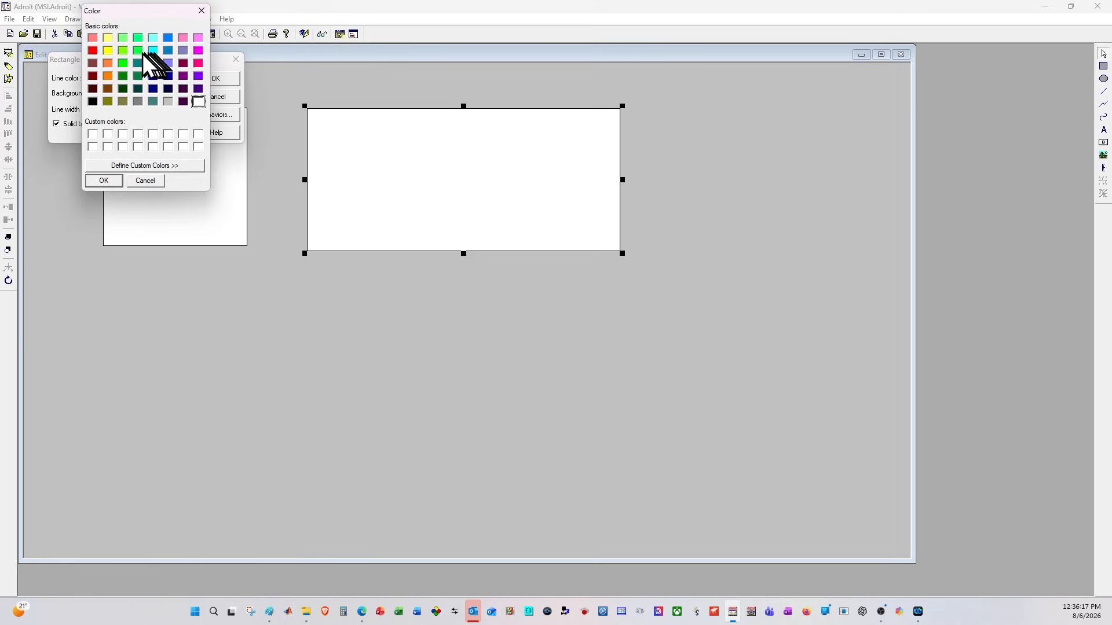
click(199, 50)
click(104, 180)
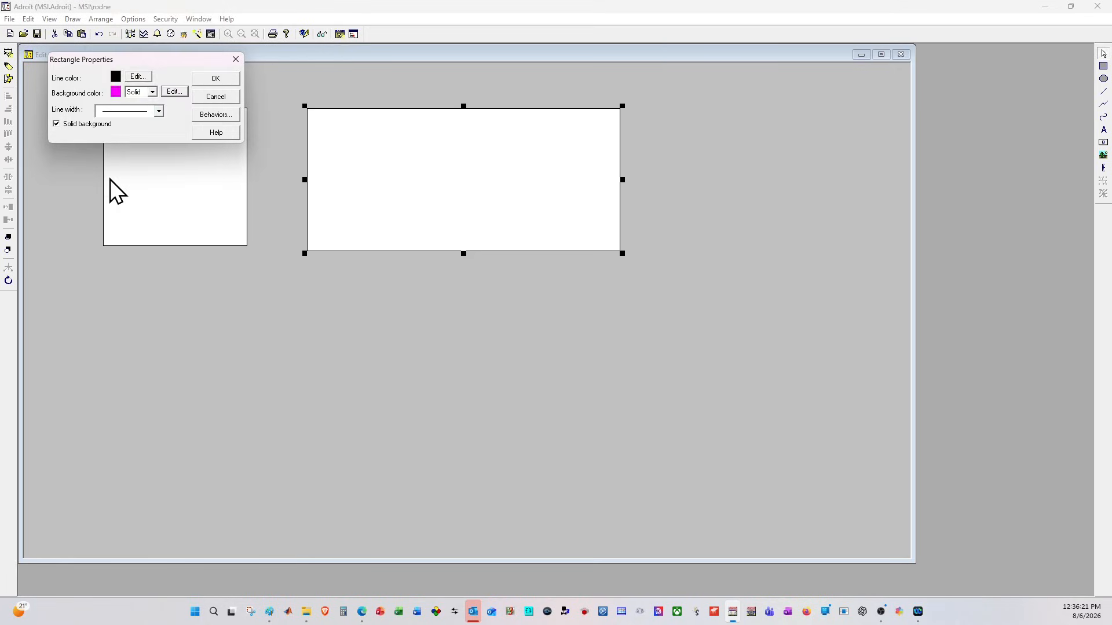
click(148, 78)
click(93, 52)
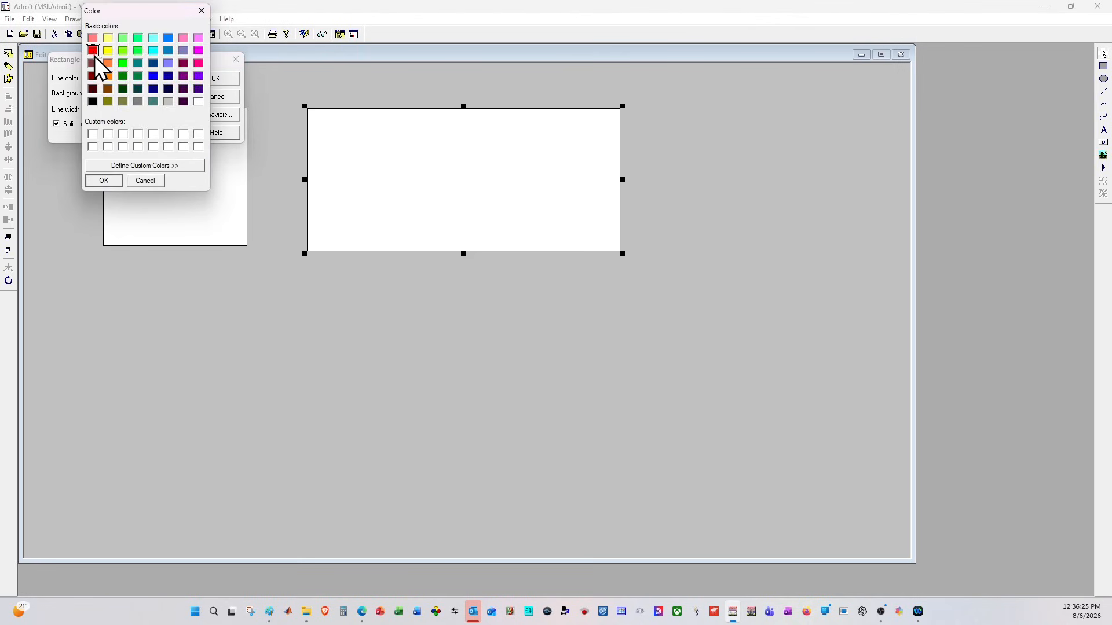
click(110, 181)
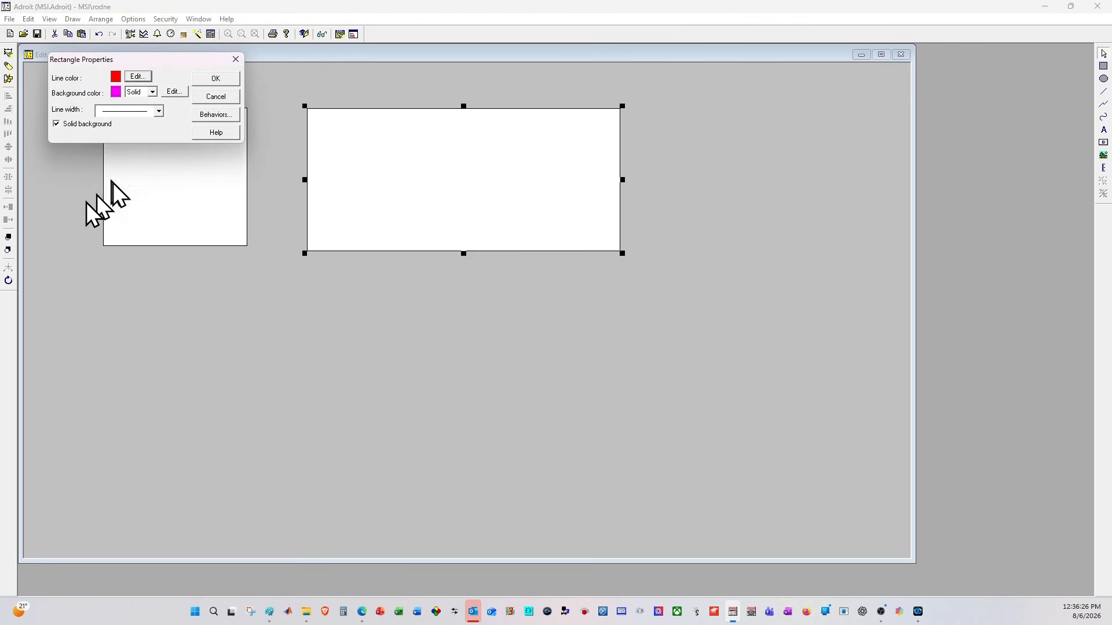
click(223, 77)
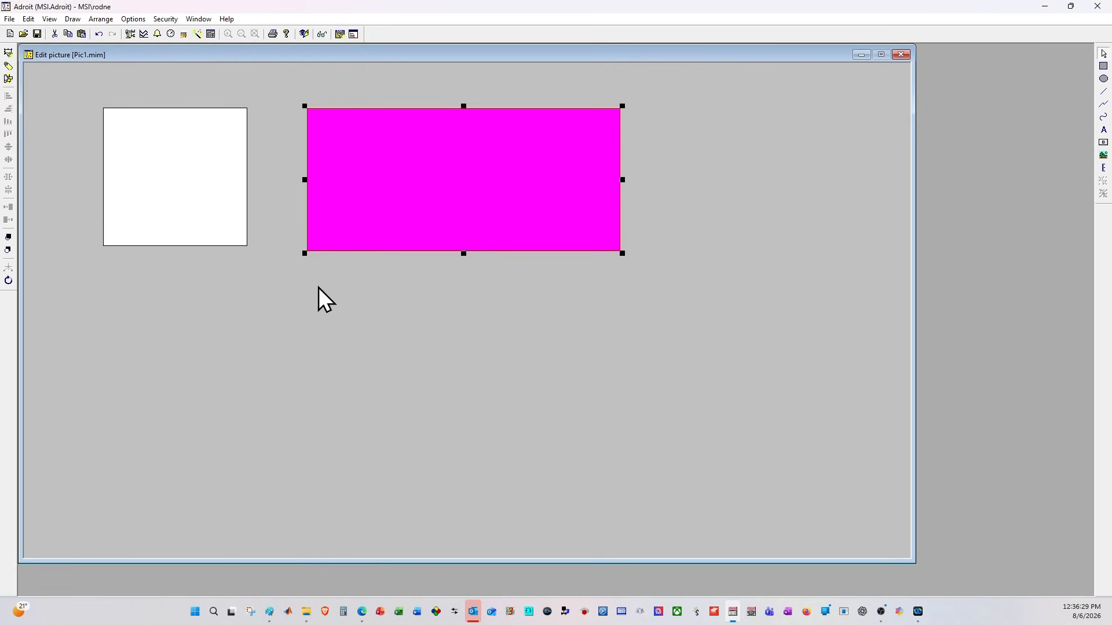
- Draw a nearly circular ellipse below the square and a long, flat ellipse beside it
click(1103, 79)
drag(123, 307, 304, 479)
drag(397, 359, 813, 418)
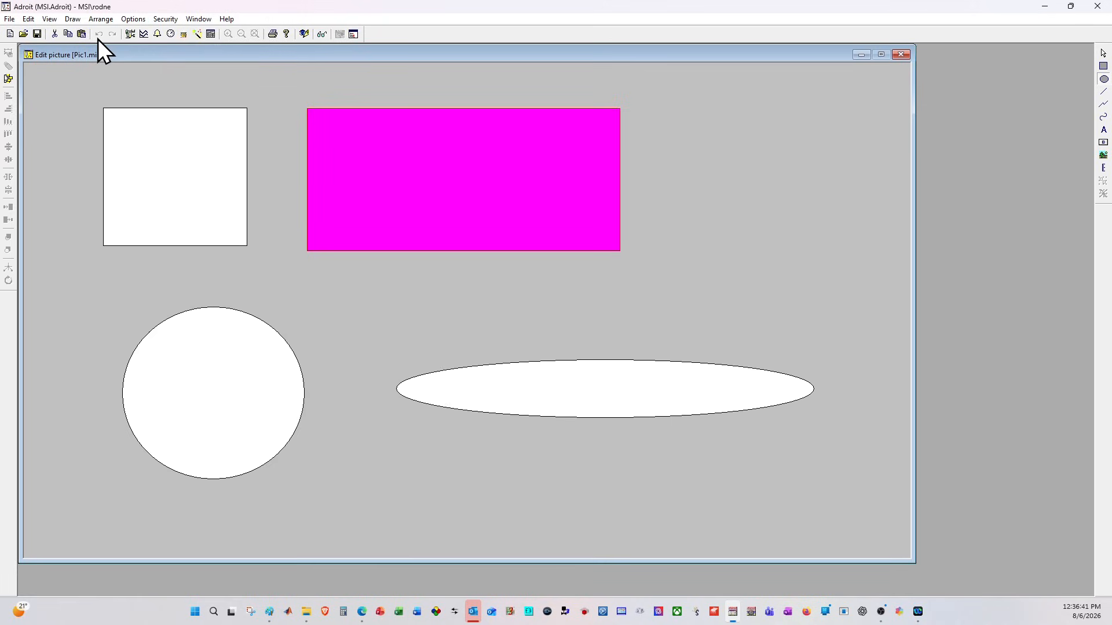
- Delete all the rectangles and ellipses from the picture
click(1102, 53)
drag(76, 86, 867, 515)
key(Delete)
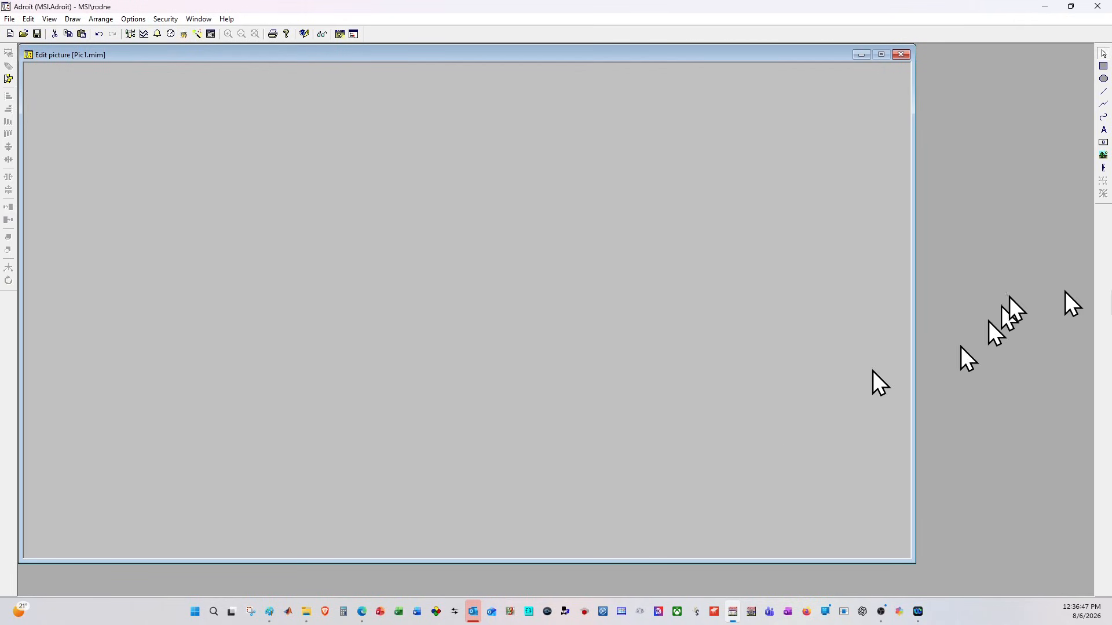
- Draw a closed, zigzag polyline with seven corners across the picture, ending at its starting point
click(1104, 105)
click(104, 214)
click(495, 341)
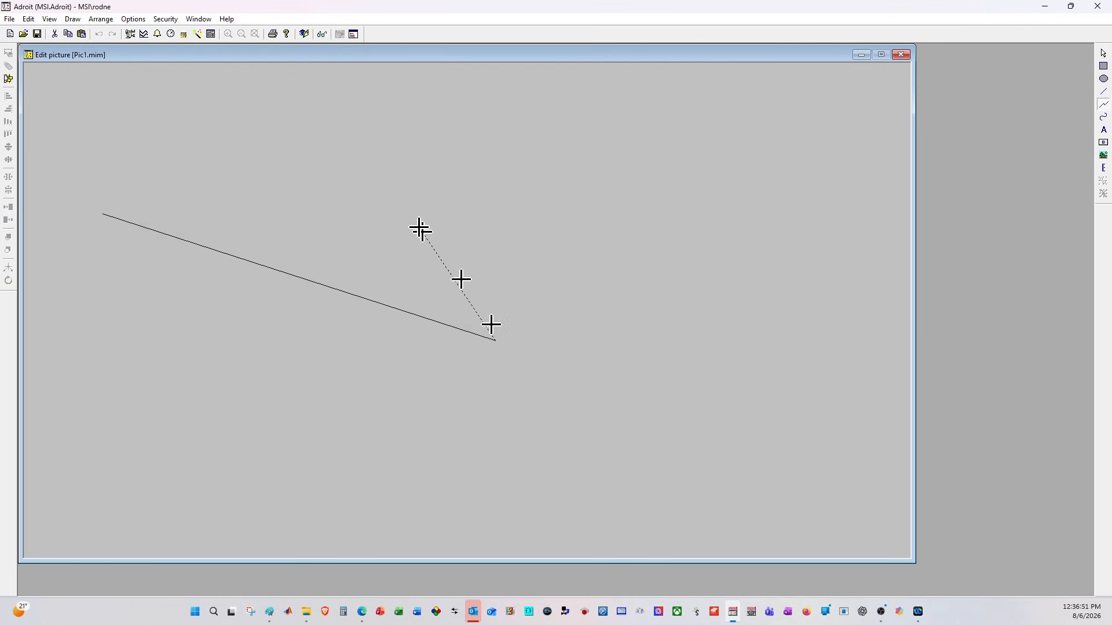
click(359, 138)
click(851, 361)
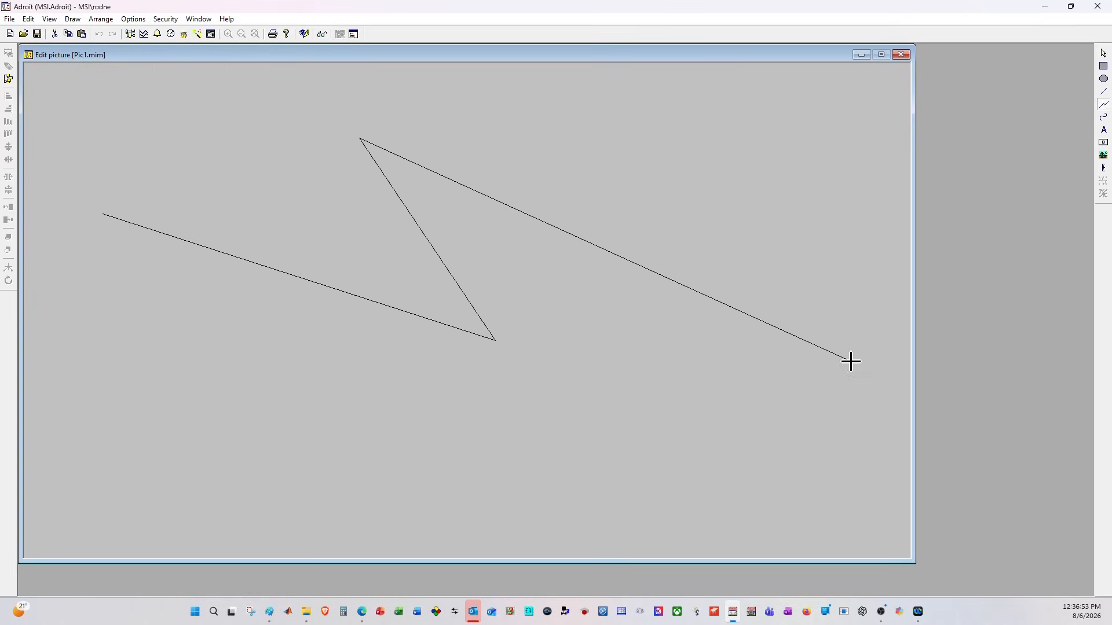
click(358, 516)
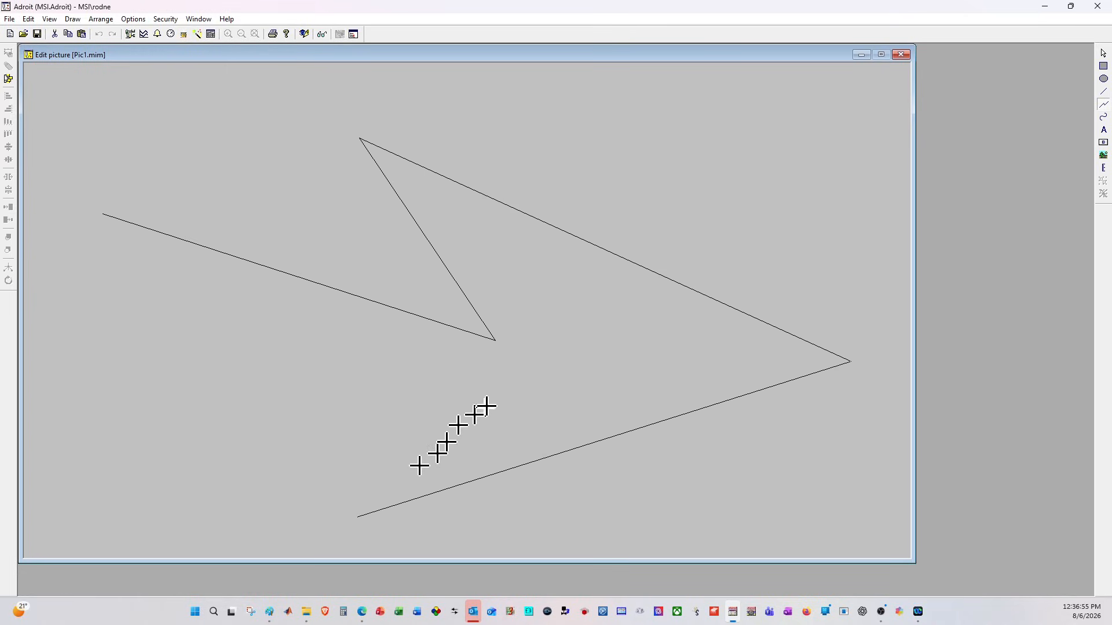
click(504, 365)
click(95, 450)
click(105, 214)
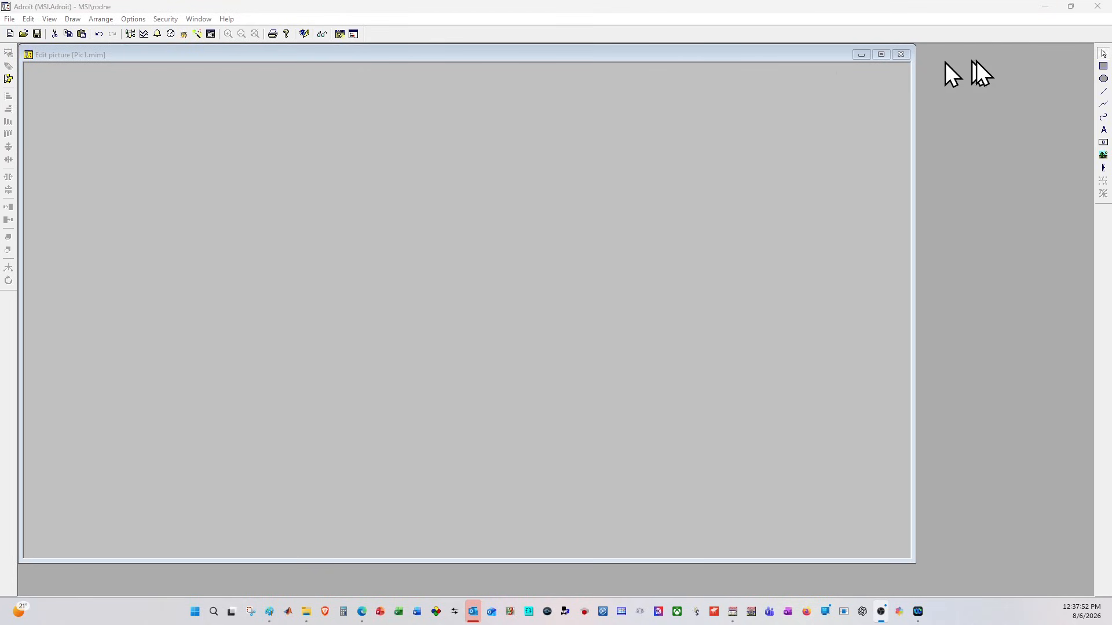
- Draw a rectangle with an ellipse overlapping its lower-right corner, and send the ellipse behind the rectangle
click(1104, 66)
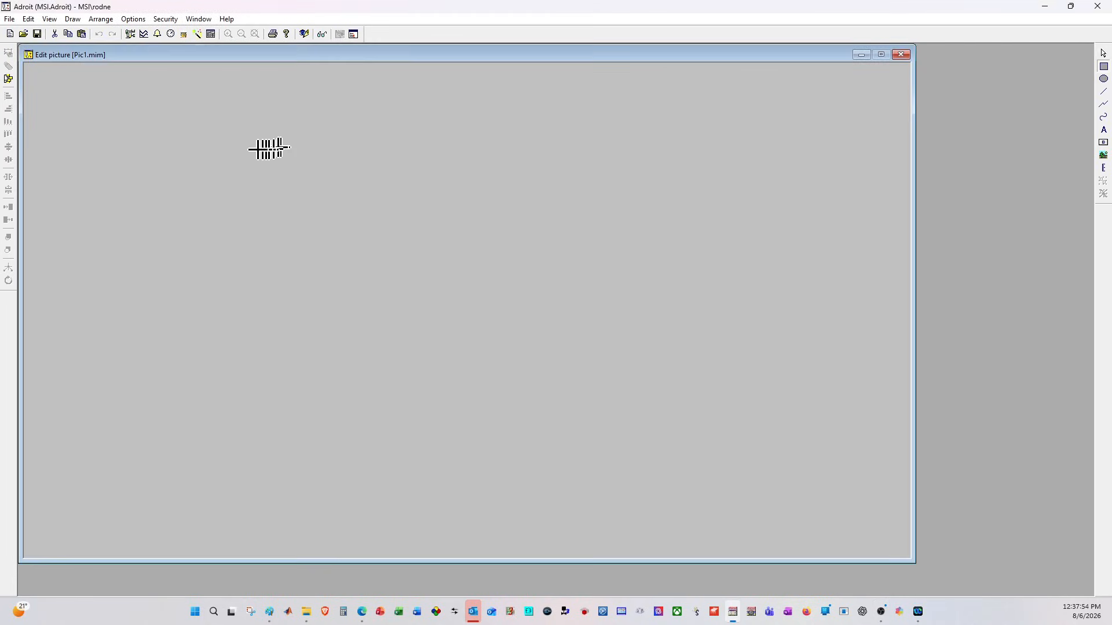
drag(112, 148, 341, 298)
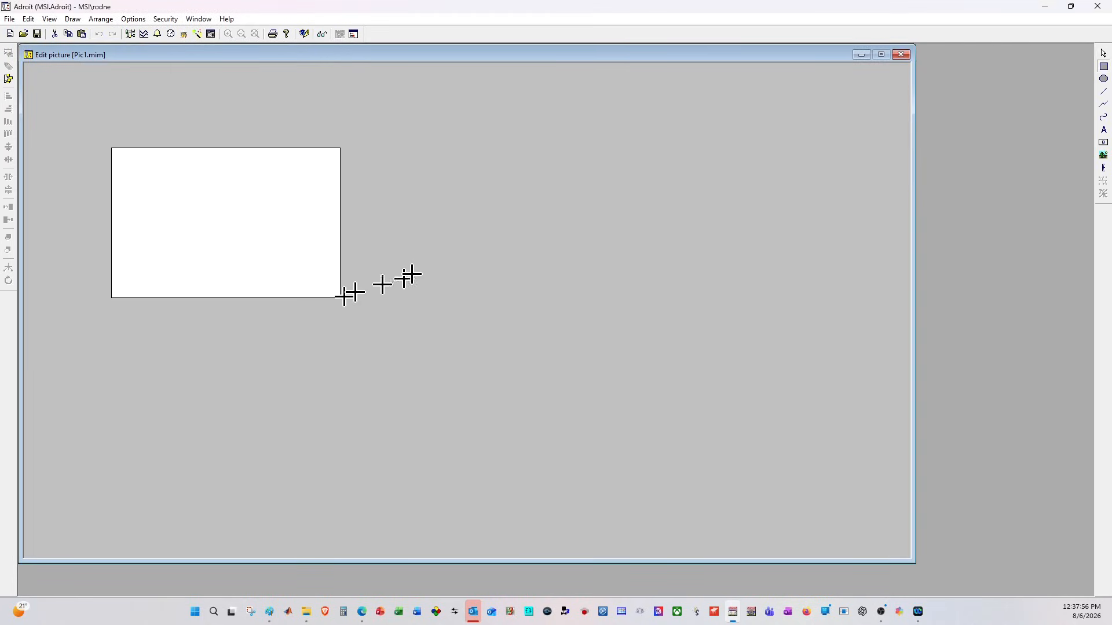
click(1104, 79)
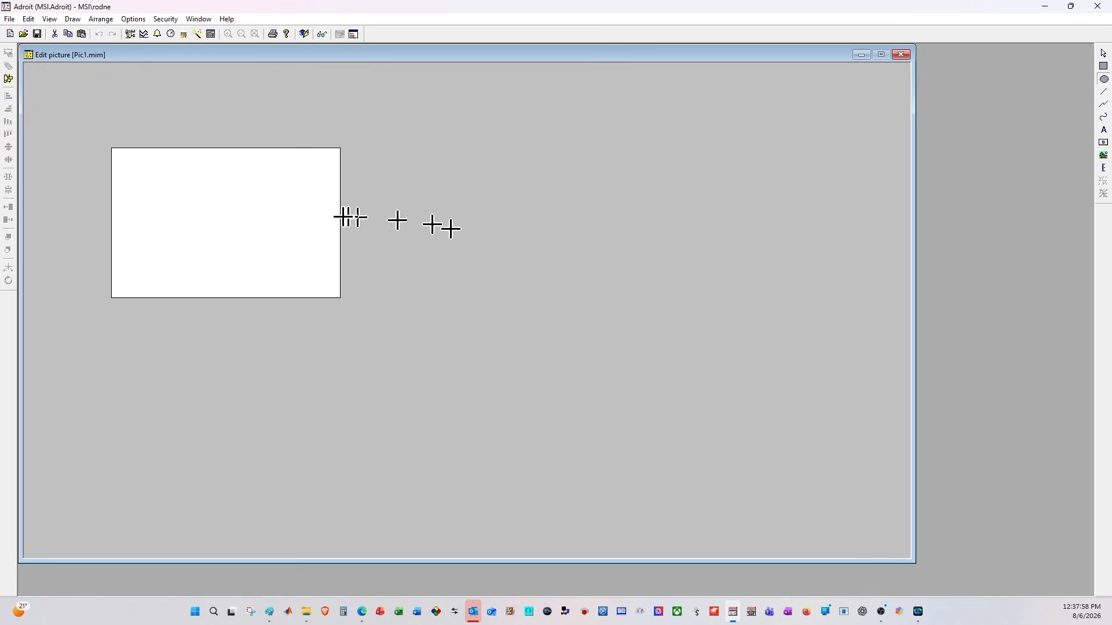
drag(484, 403, 493, 401)
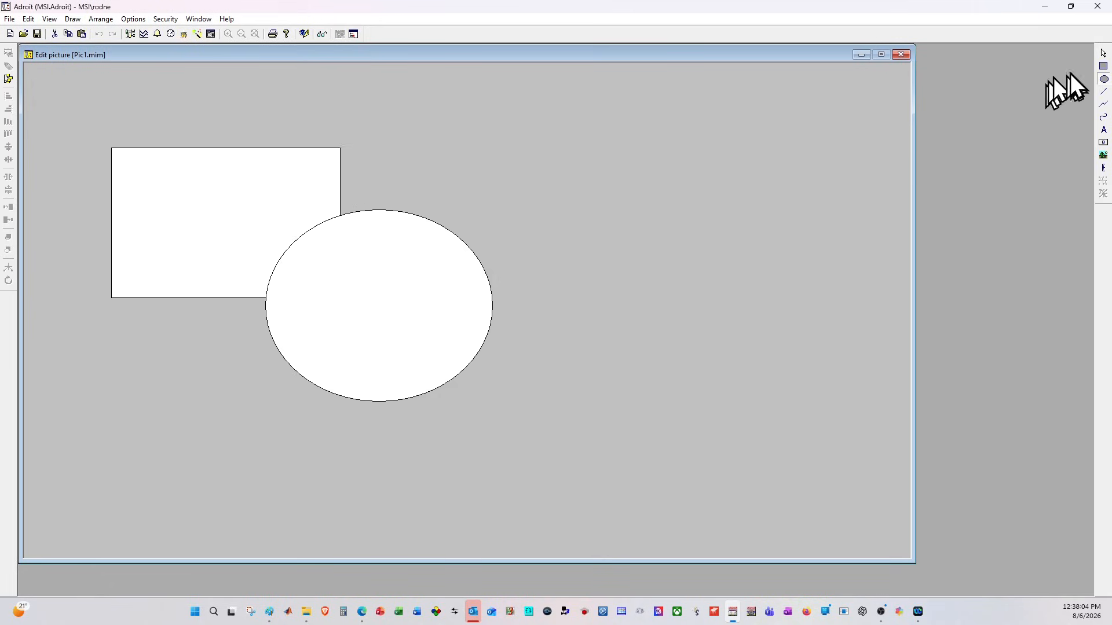
click(1103, 53)
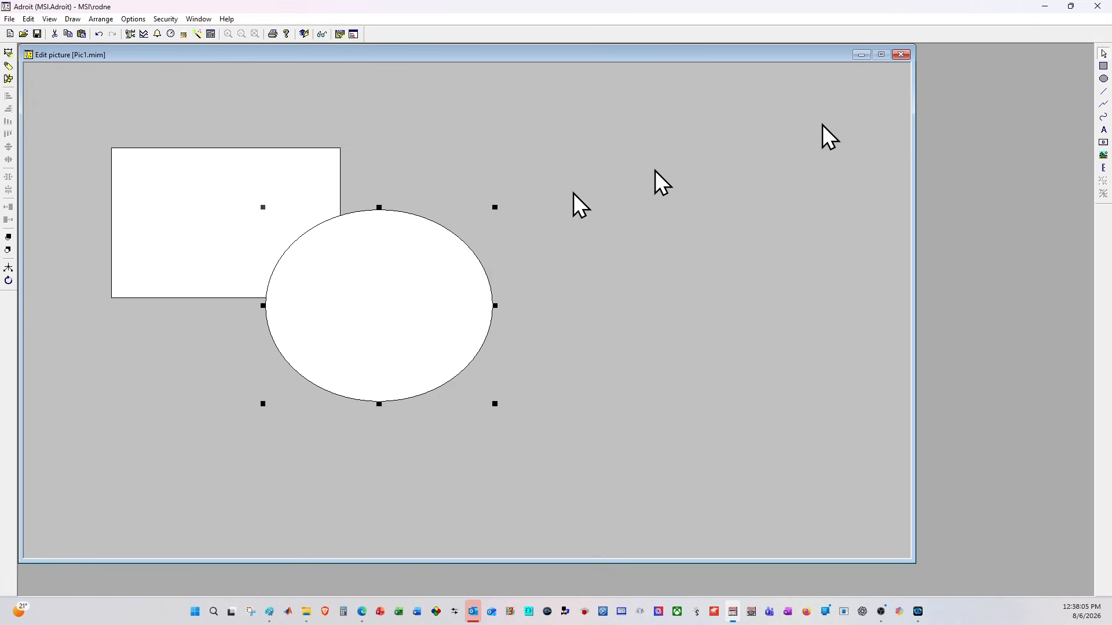
click(9, 253)
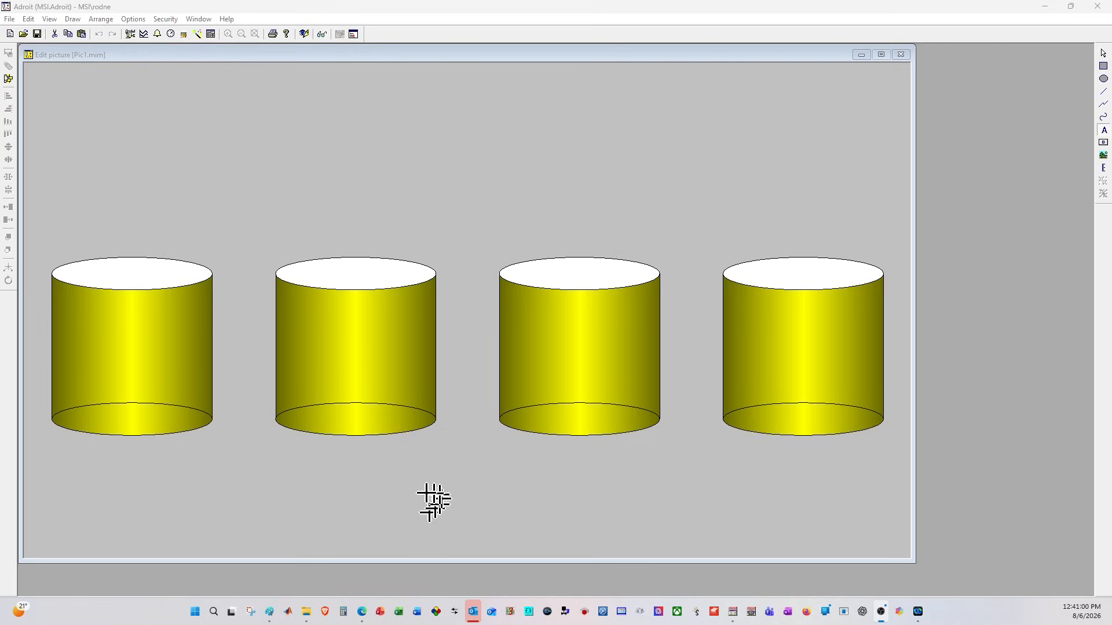
- Place a text label below the second tank and set its text to "Tank #23"
click(317, 466)
click(1103, 52)
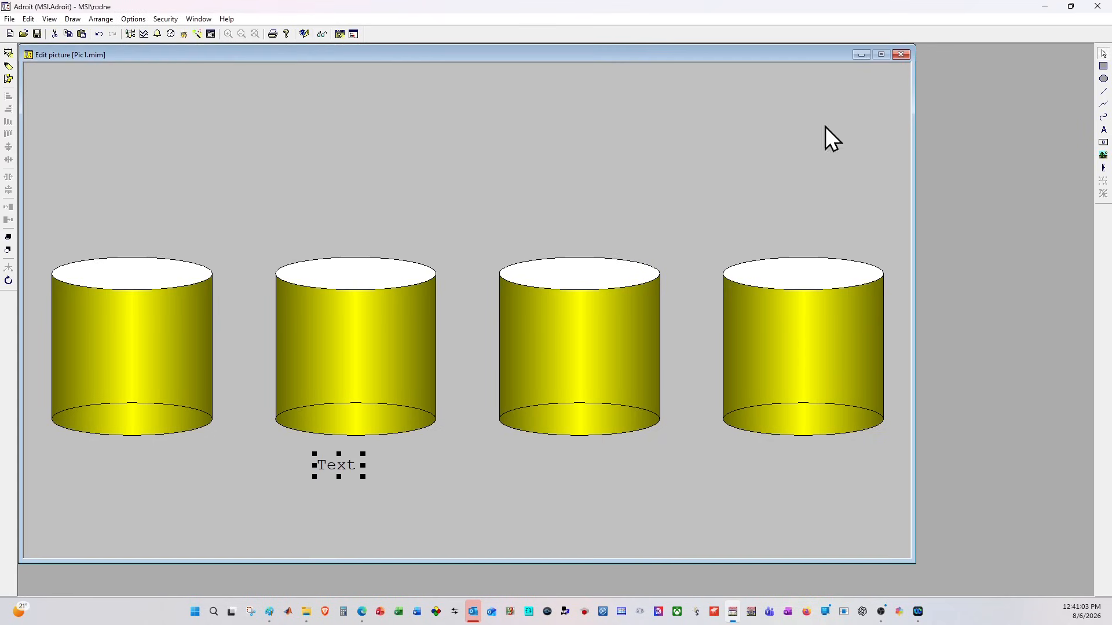
double_click(328, 464)
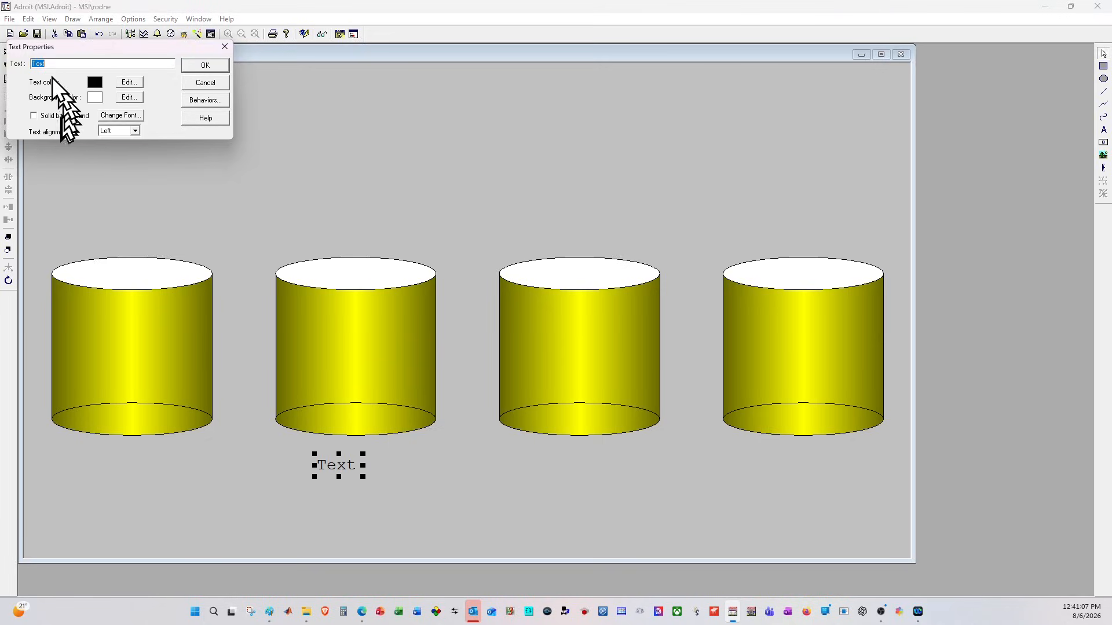
text(T)
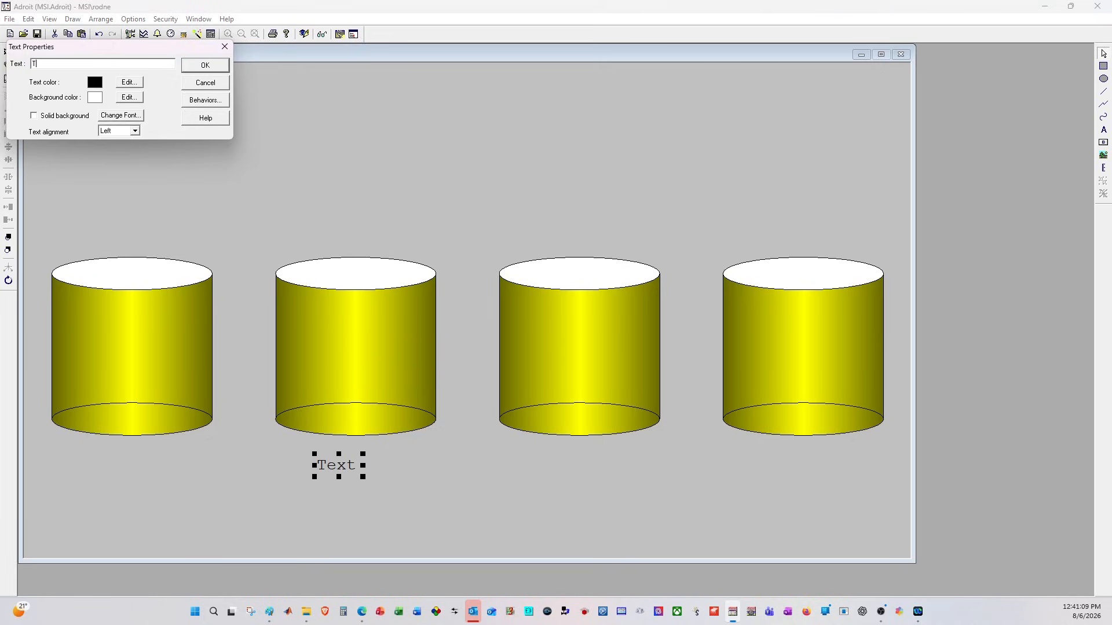
text(ank #23)
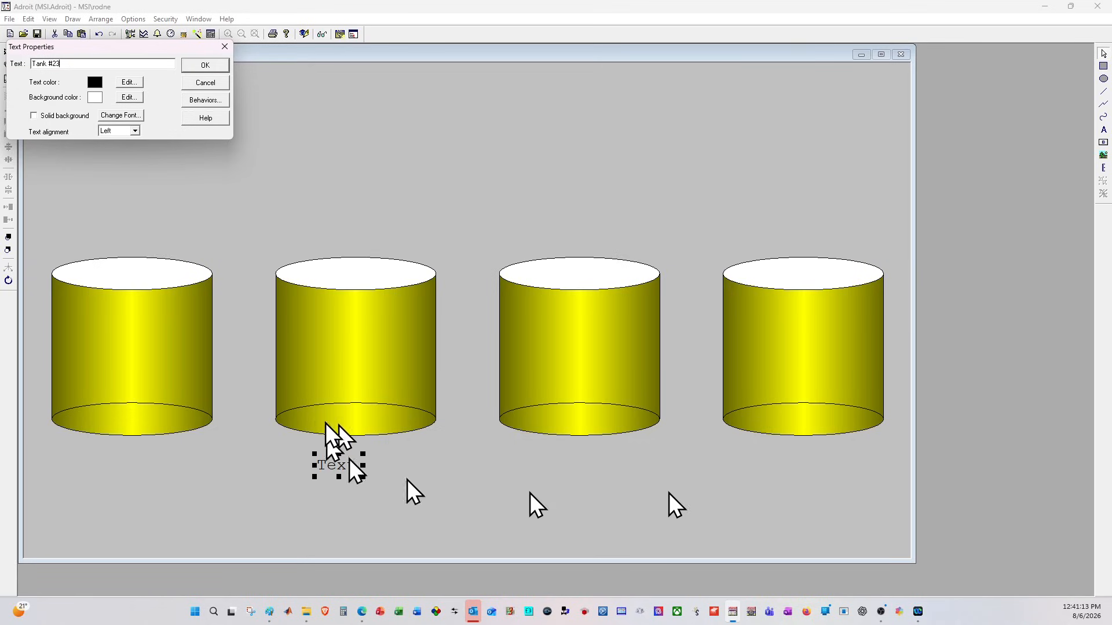
click(202, 66)
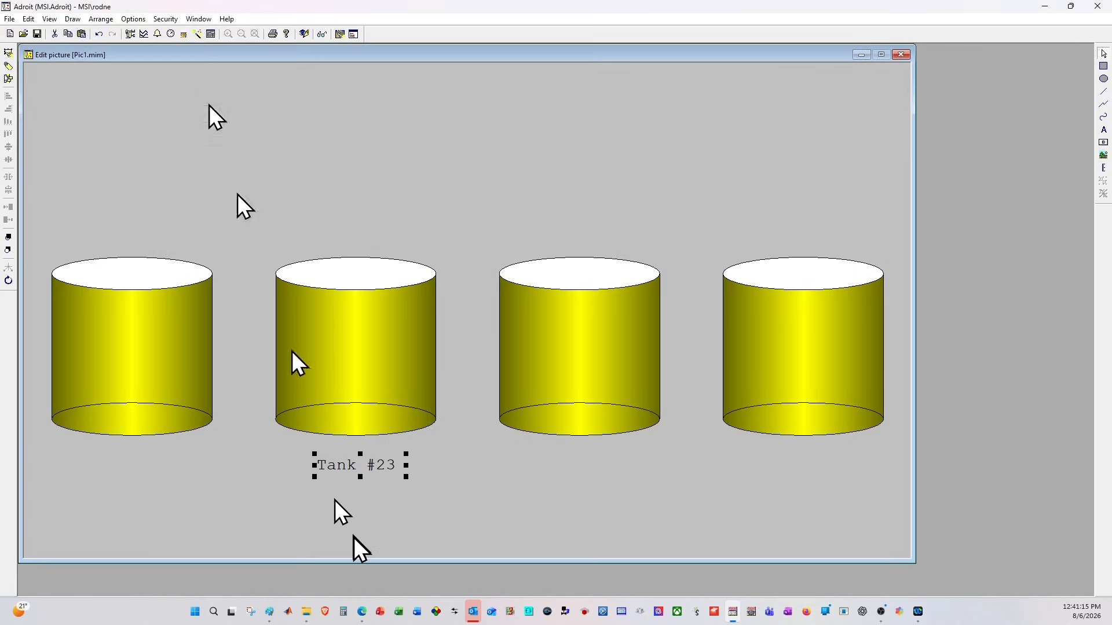